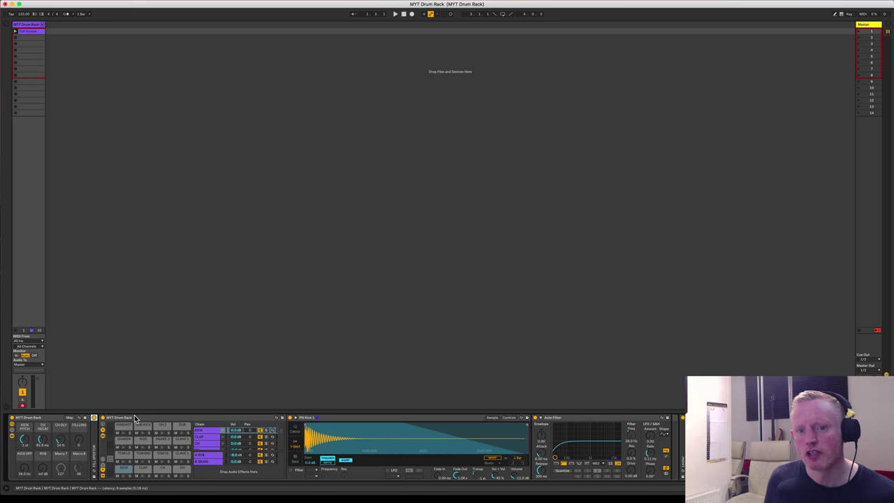
# - Play the groove, view the CH chain's effects, then return to the KICK chain
pyautogui.click(48, 419)
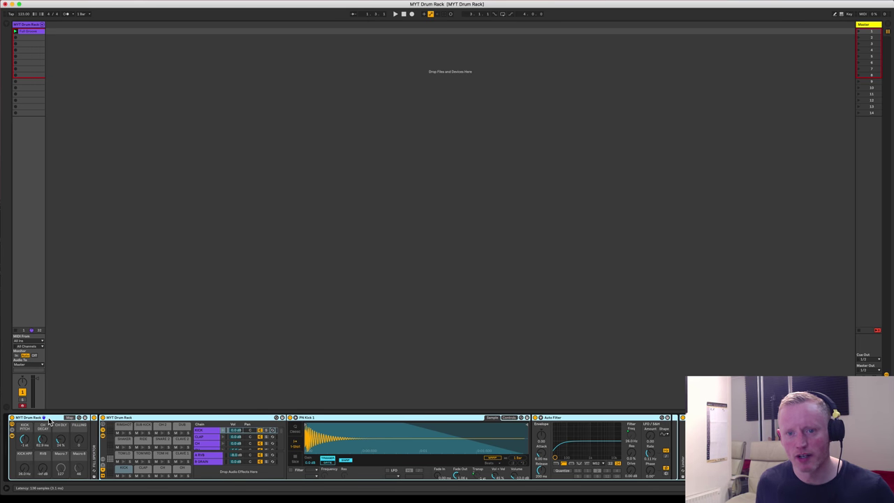
pyautogui.press('space')
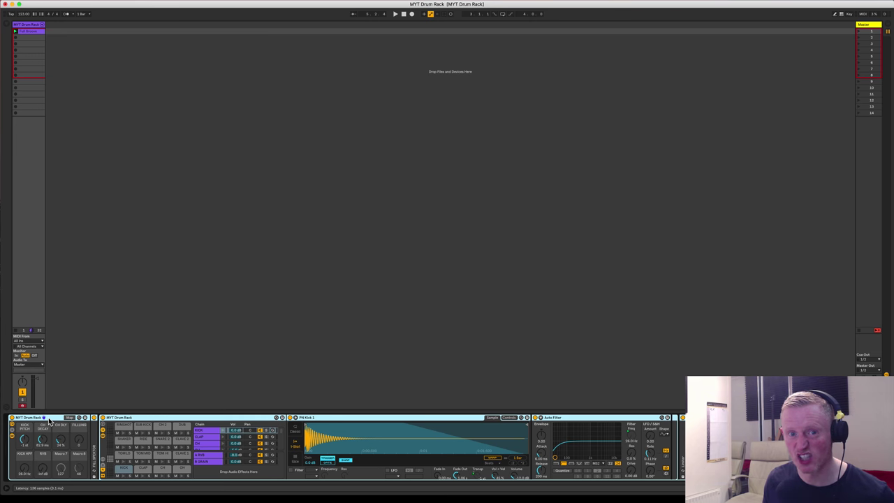
pyautogui.click(160, 469)
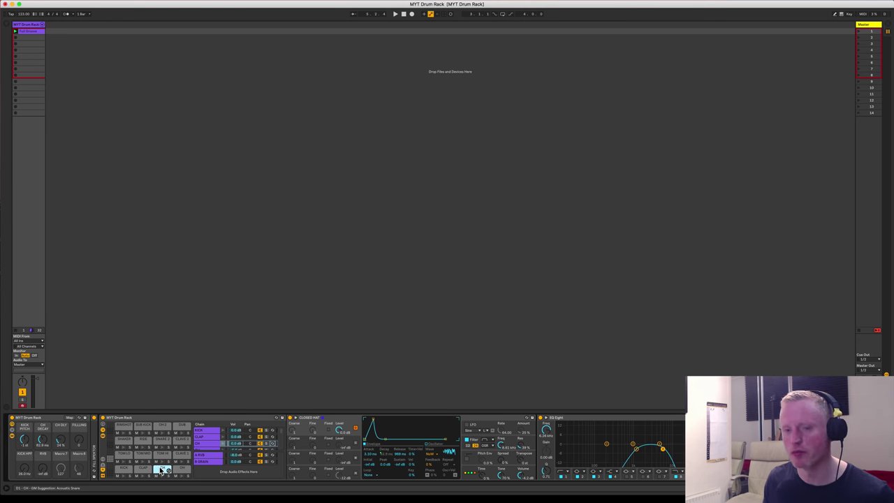
pyautogui.click(123, 471)
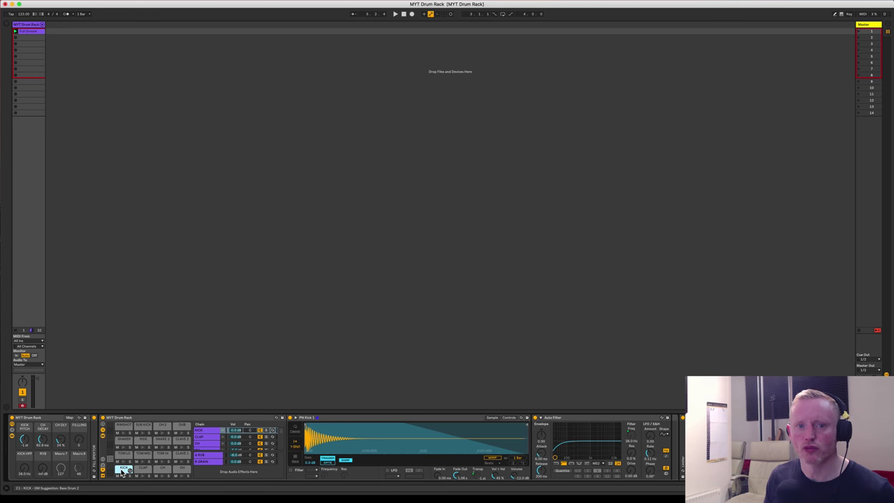
# - Unfold the Drum Rack track so every chain appears as its own mixer column
pyautogui.click(44, 26)
pyautogui.press('super+d')
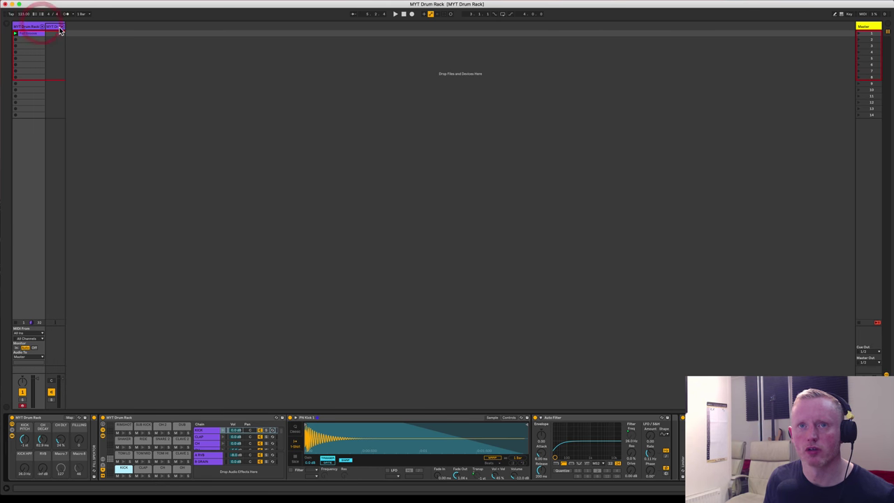
pyautogui.click(59, 28)
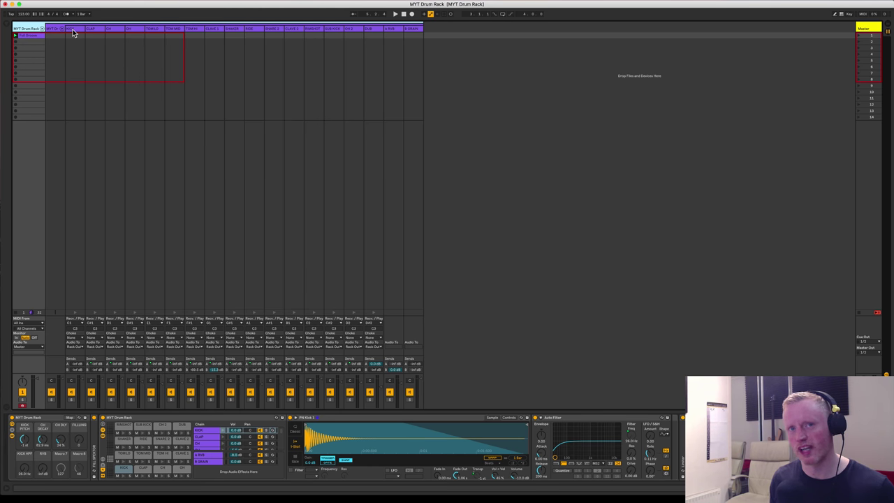
# - Open the Full Groove clip's MIDI notes and toggle the RIDE notes off with 0
pyautogui.doubleClick(44, 36)
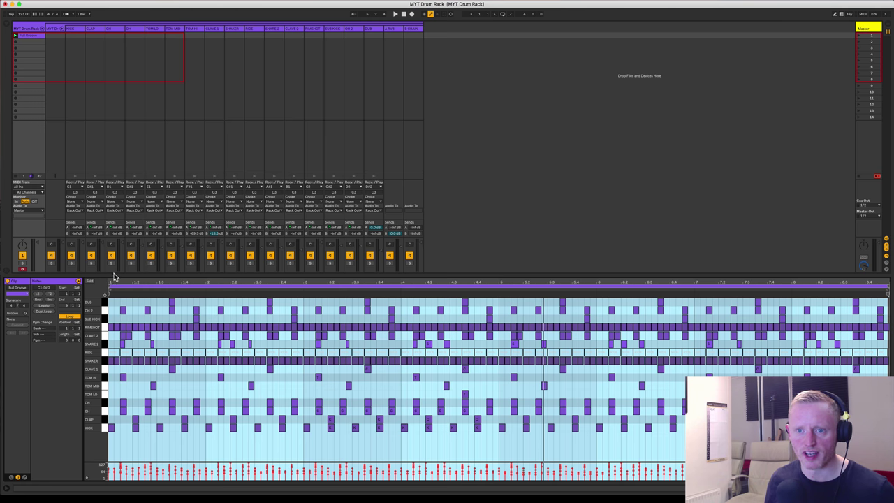
pyautogui.click(143, 374)
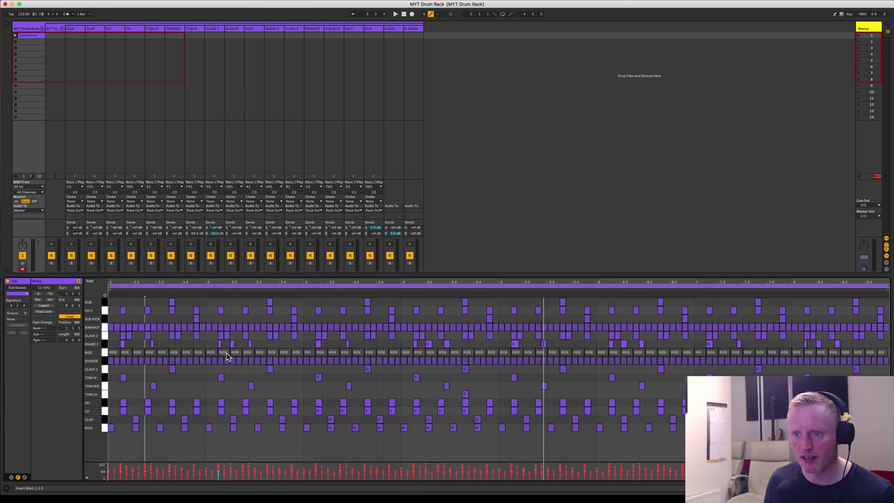
pyautogui.click(103, 351)
pyautogui.press('0')
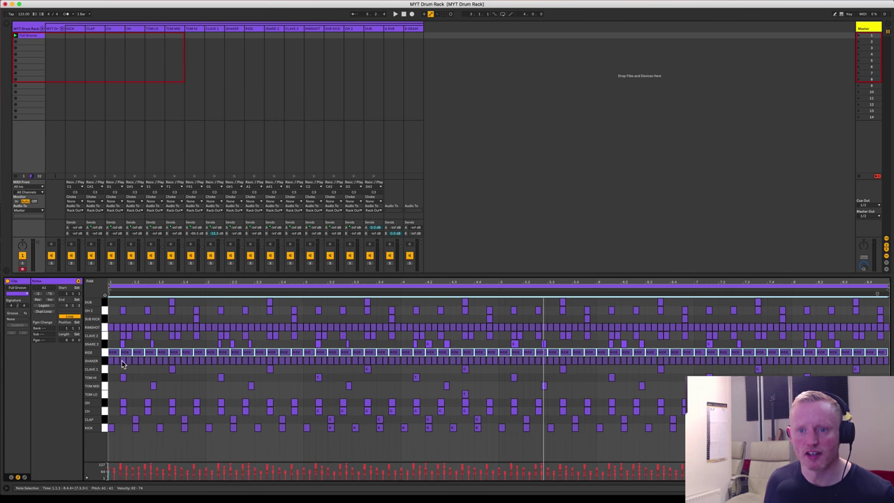
pyautogui.click(140, 374)
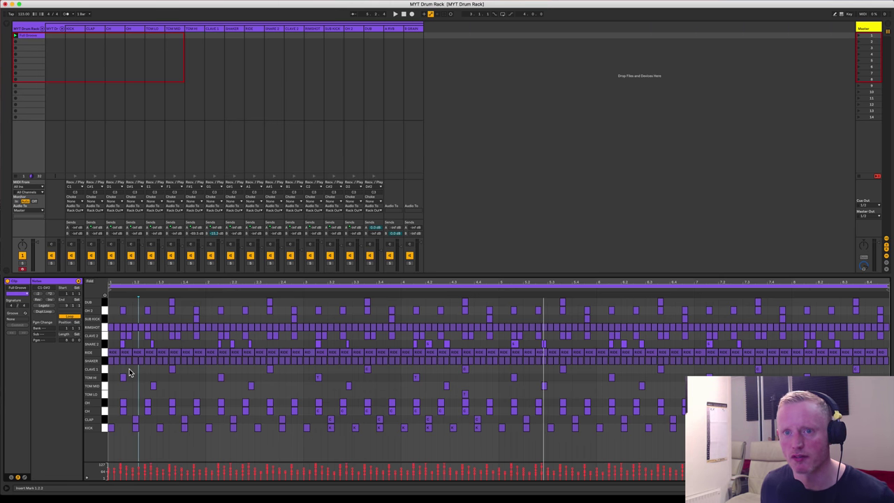
# - View each kit chain's devices in turn, from KICK through CLAP, CH, OH, TOMs, CLAVE 1, SHAKER to RIDE
pyautogui.click(79, 31)
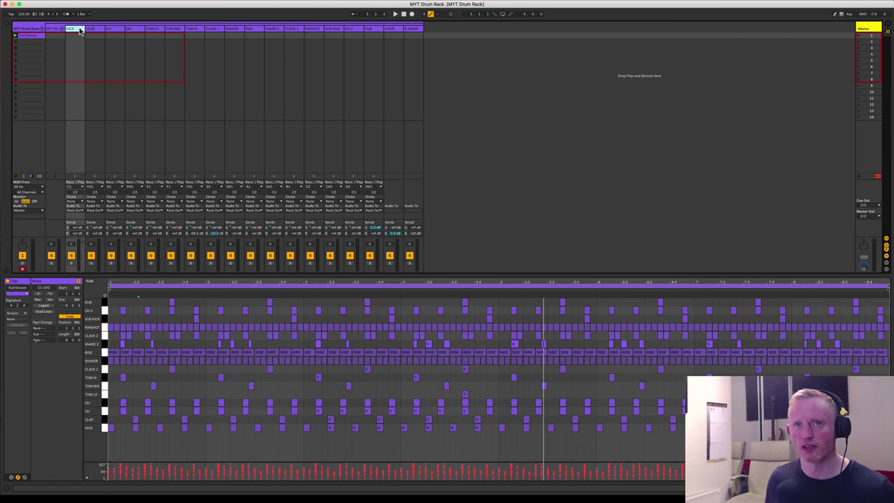
pyautogui.doubleClick(79, 31)
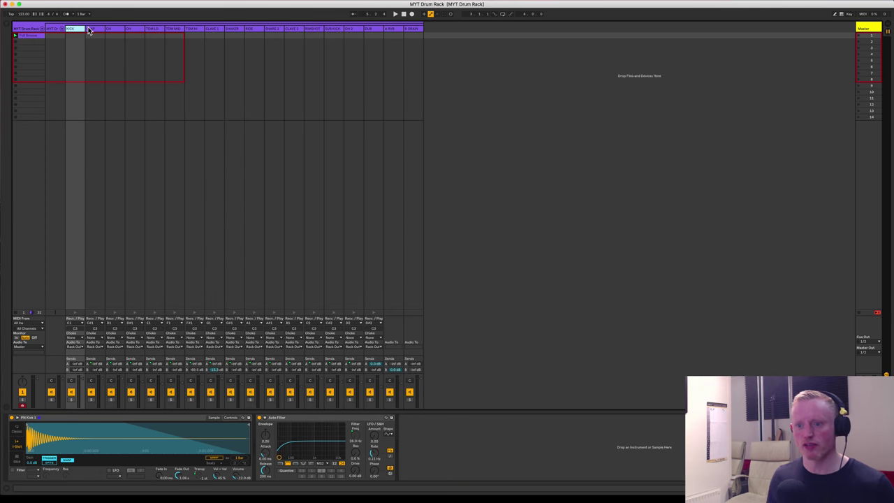
pyautogui.click(89, 30)
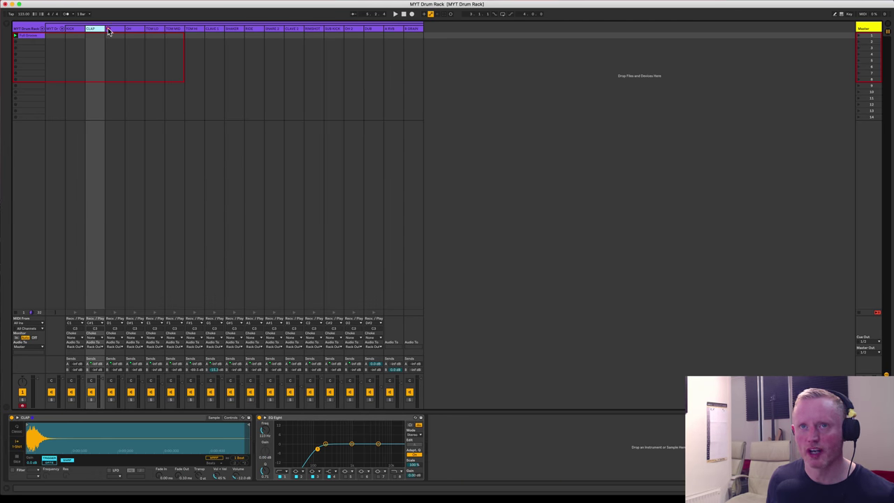
pyautogui.click(109, 32)
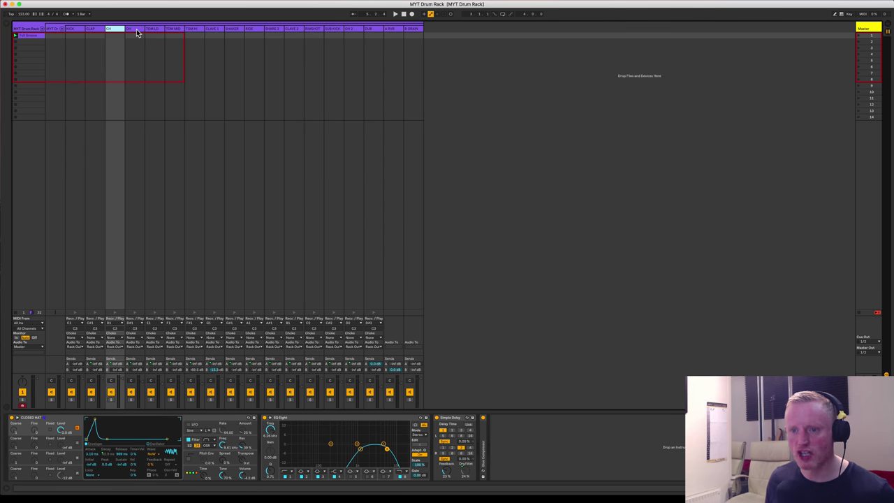
pyautogui.click(137, 31)
pyautogui.click(157, 31)
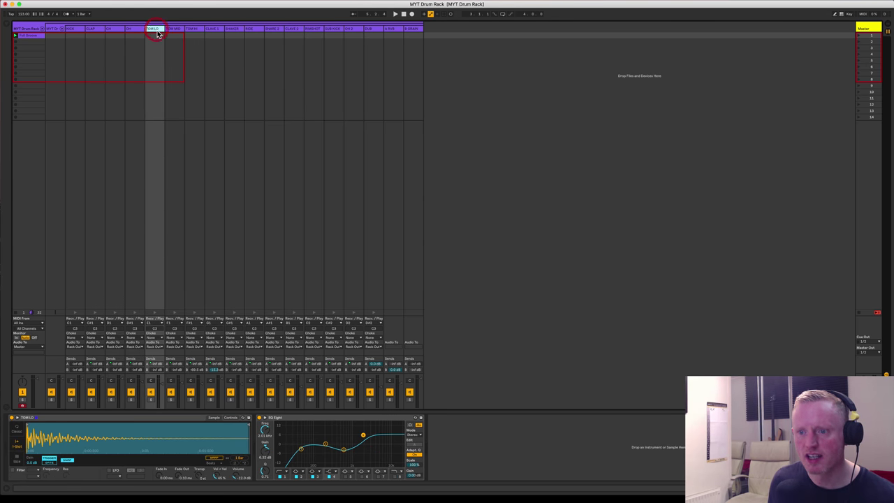
pyautogui.click(171, 32)
pyautogui.click(192, 30)
pyautogui.click(213, 31)
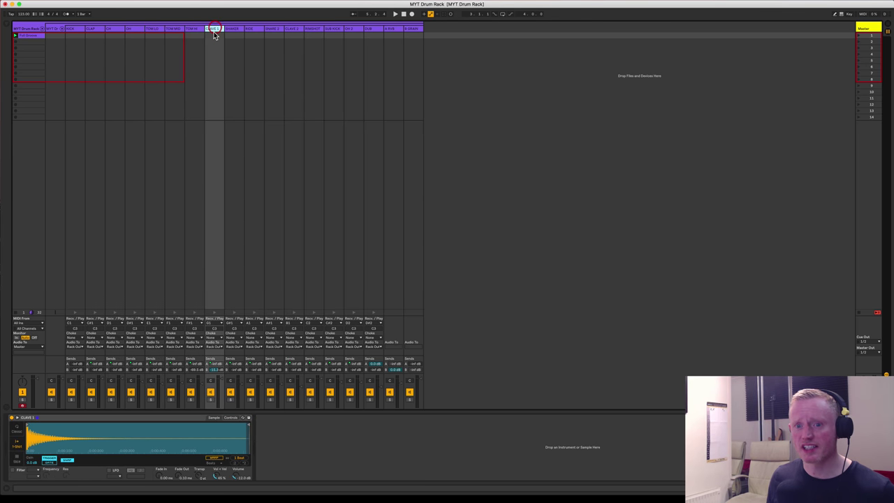
pyautogui.click(233, 31)
pyautogui.click(253, 29)
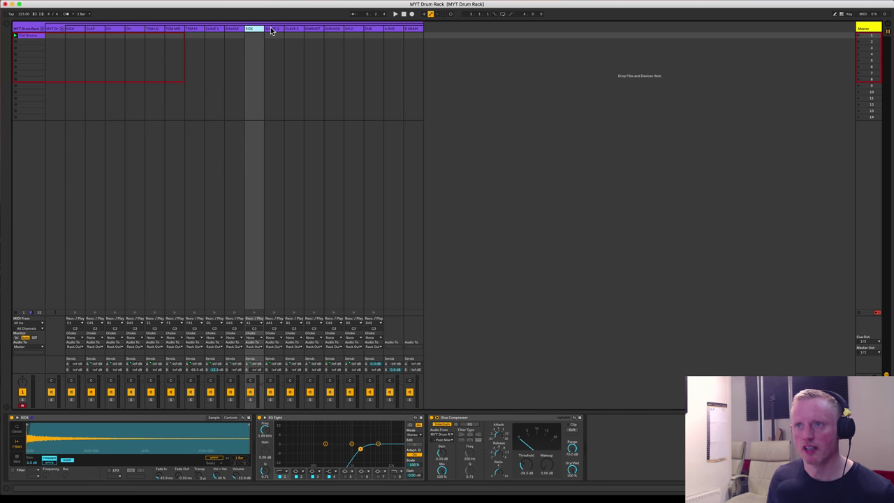
# - Compare the A RVB and B GRAIN return chains, then return to the whole rack's chain list
pyautogui.click(391, 32)
pyautogui.click(418, 32)
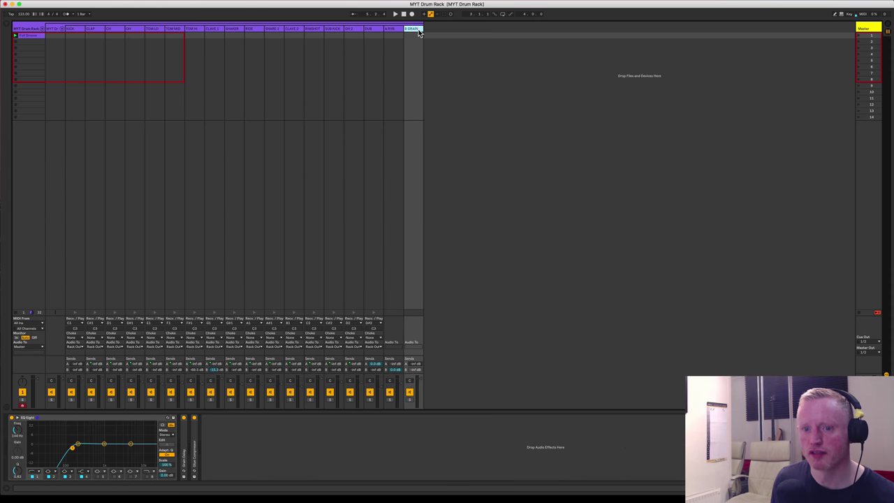
pyautogui.click(400, 31)
pyautogui.click(414, 30)
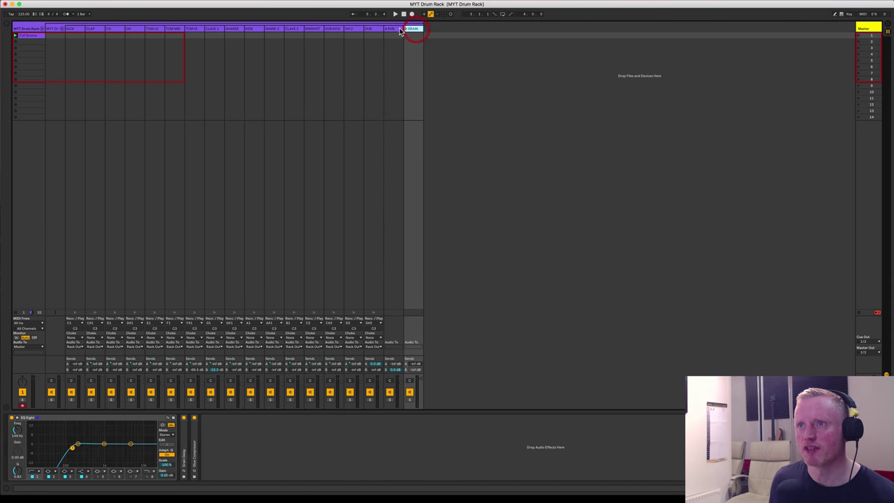
pyautogui.click(400, 31)
pyautogui.click(52, 29)
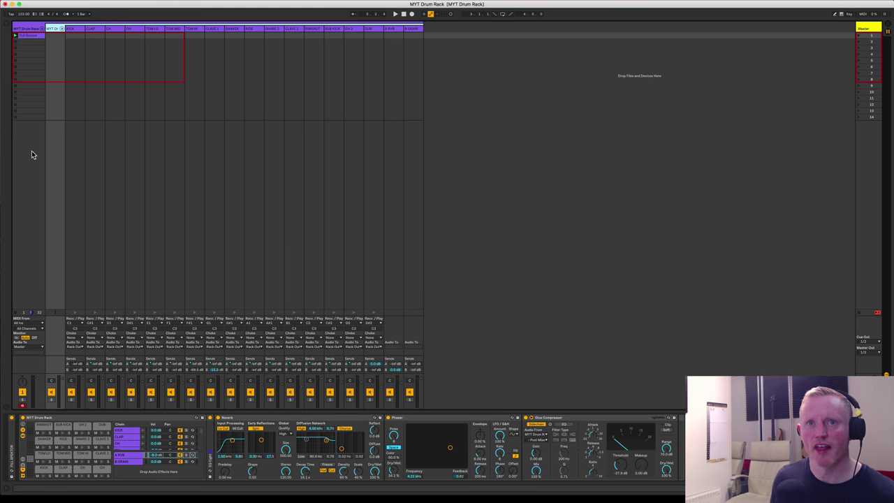
# - Show the rack macros, sweep the reverb amount up and back, then select the KICK pad
pyautogui.click(29, 29)
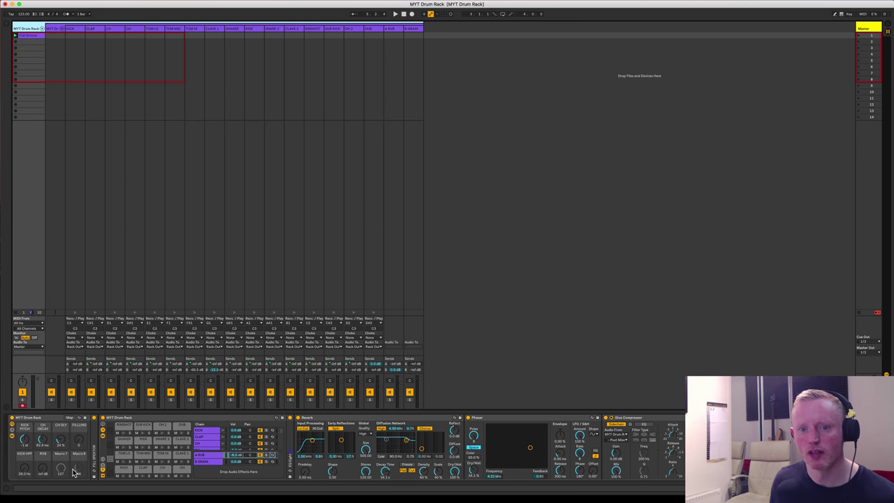
pyautogui.moveTo(43, 460); pyautogui.dragTo(43, 482)
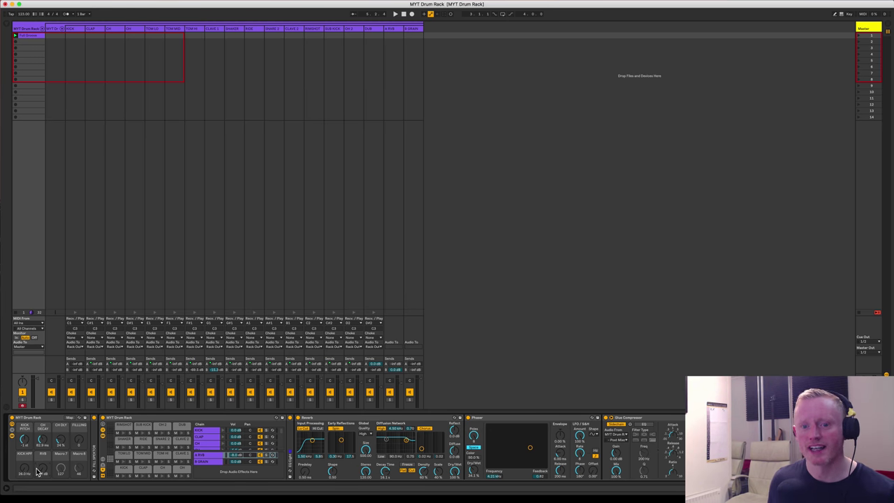
pyautogui.moveTo(42, 469)
pyautogui.mouseDown()
pyautogui.moveTo(43, 447)
pyautogui.moveTo(42, 482)
pyautogui.mouseUp()
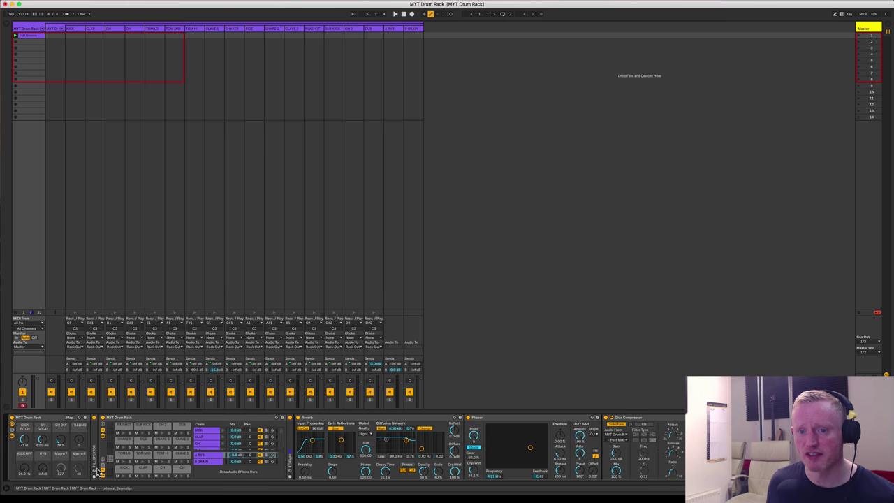
pyautogui.click(119, 470)
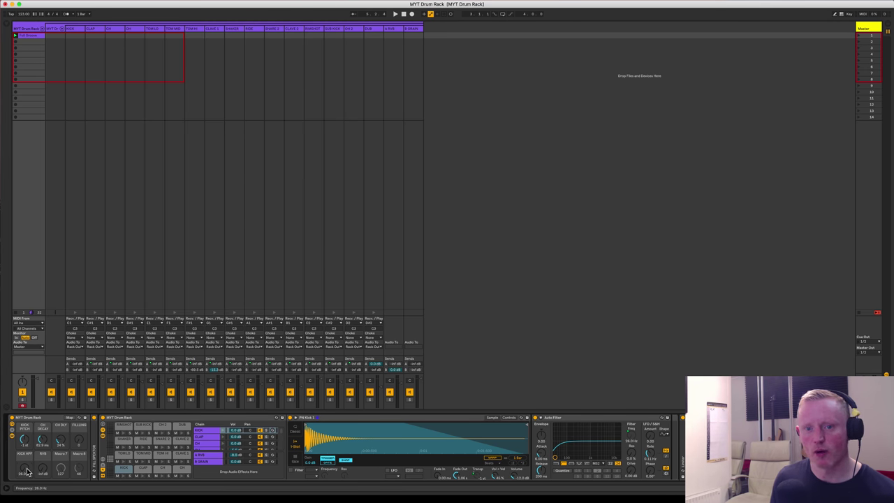
# - Raise KICK HPF to 110 Hz, play the beat, turn up RVB, and return HPF to 26 Hz
pyautogui.moveTo(27, 472); pyautogui.dragTo(26, 454)
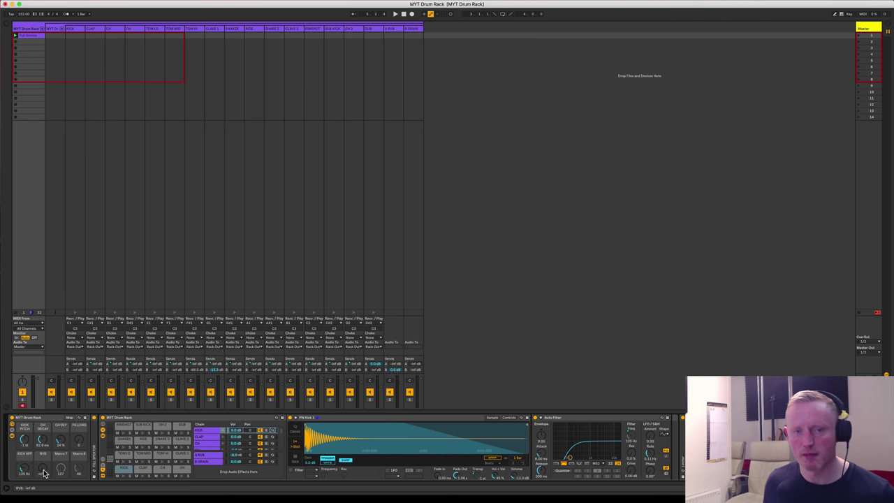
pyautogui.press('space')
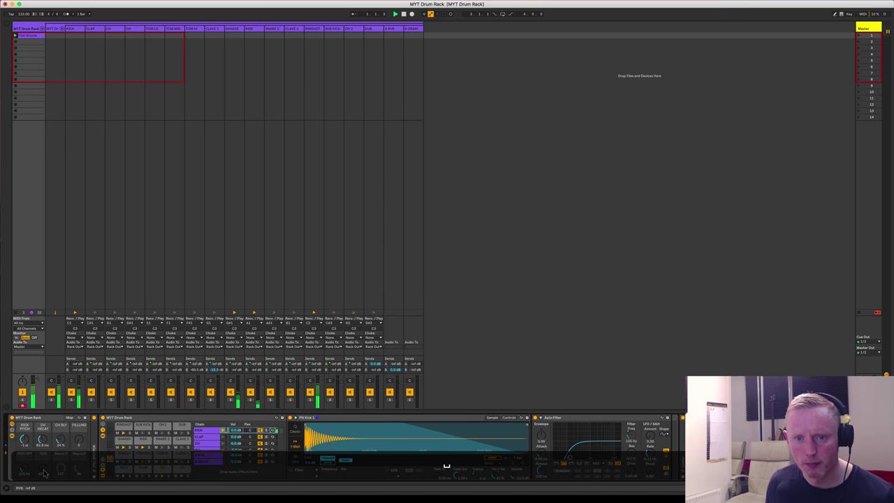
pyautogui.moveTo(43, 473); pyautogui.dragTo(25, 467)
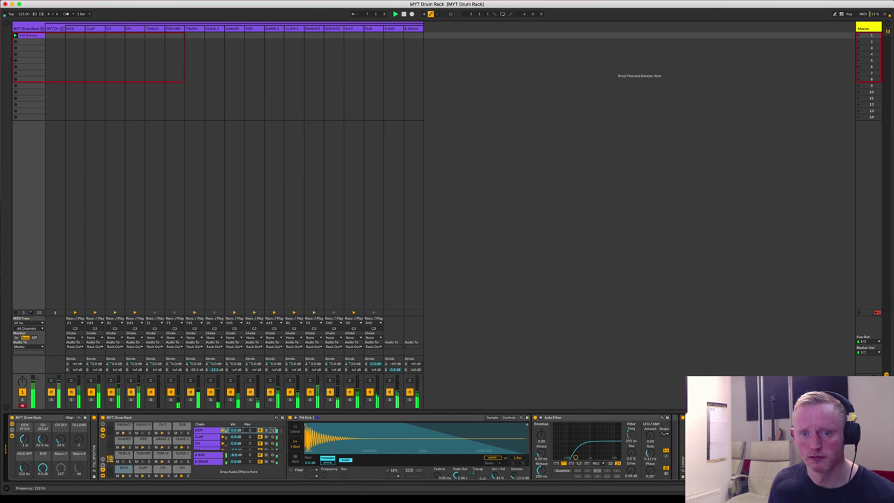
pyautogui.moveTo(25, 470); pyautogui.dragTo(25, 489)
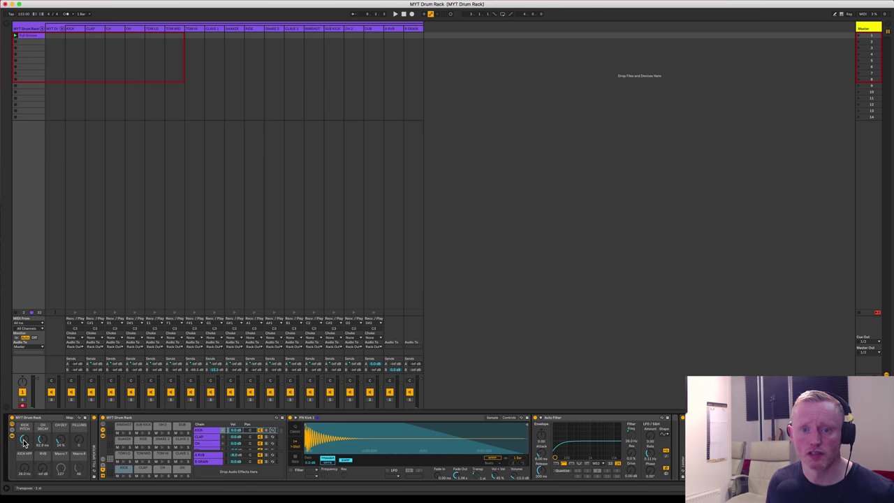
# - In Map mode, reveal the Kick Pitch macro's Transpose mapping and audition it during playback
pyautogui.click(70, 417)
pyautogui.click(25, 442)
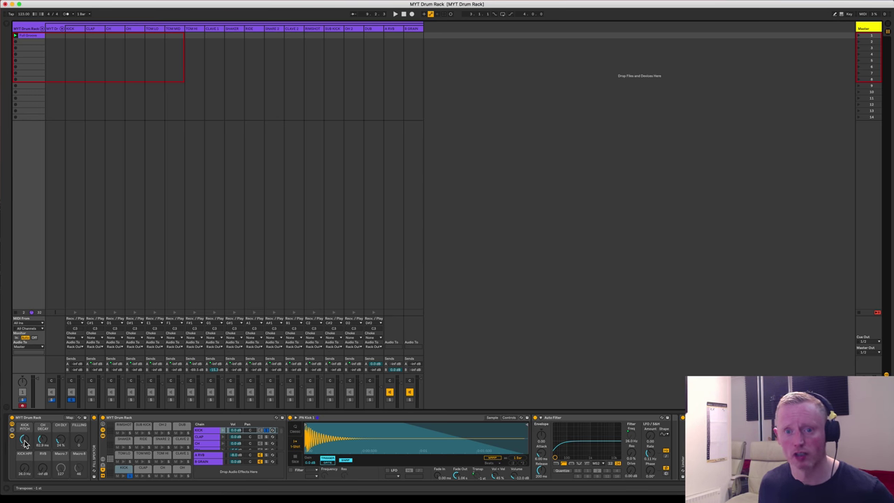
pyautogui.press('space')
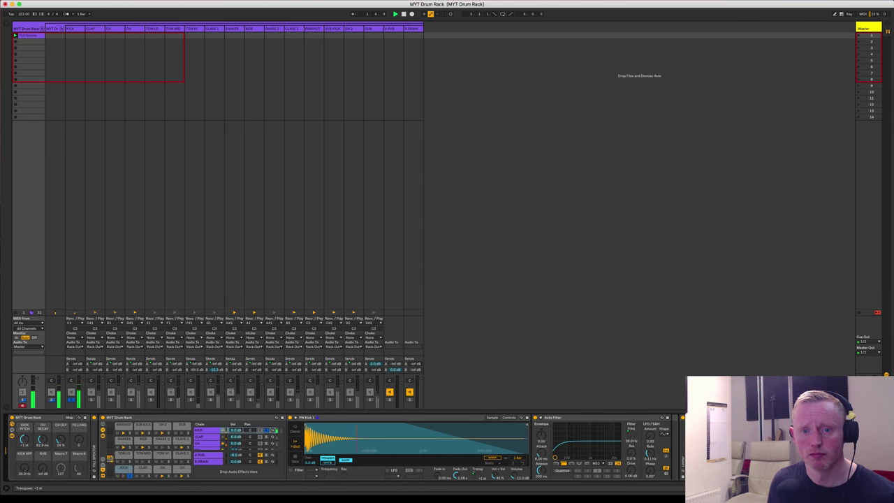
pyautogui.press('space')
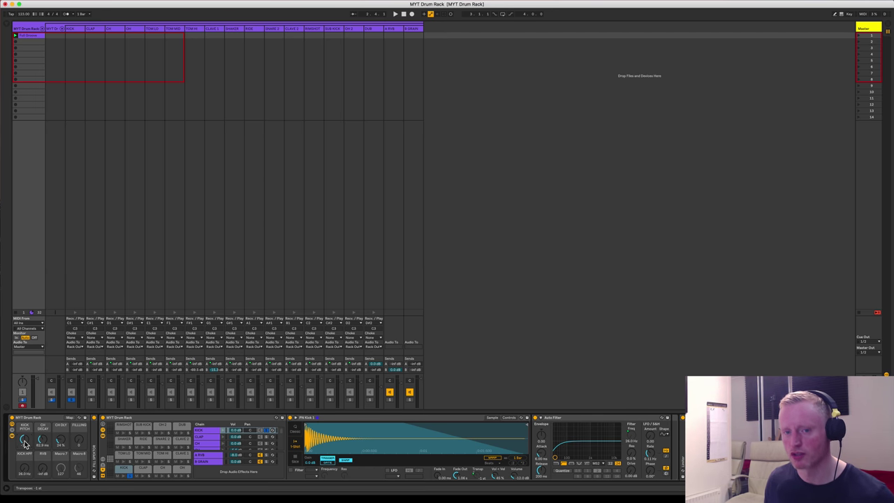
pyautogui.click(130, 479)
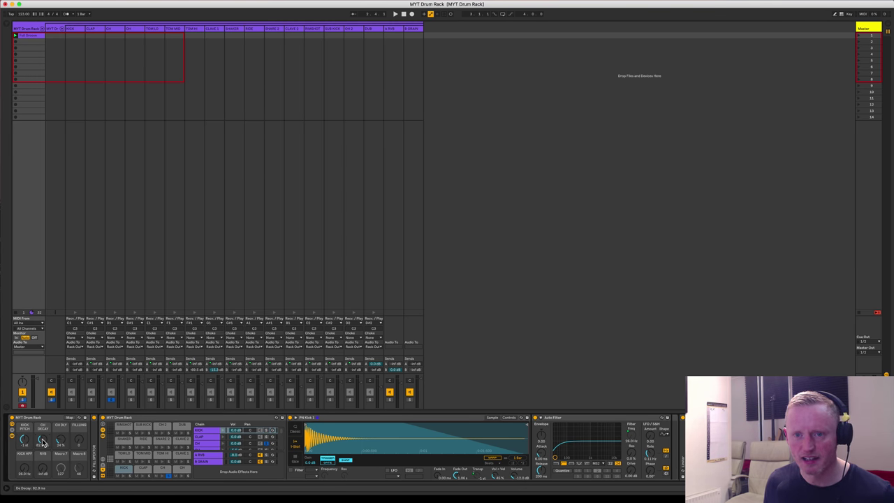
# - Select the CH pad, audition the hats, and set Dry/Wet to 0% then about 31%
pyautogui.click(162, 467)
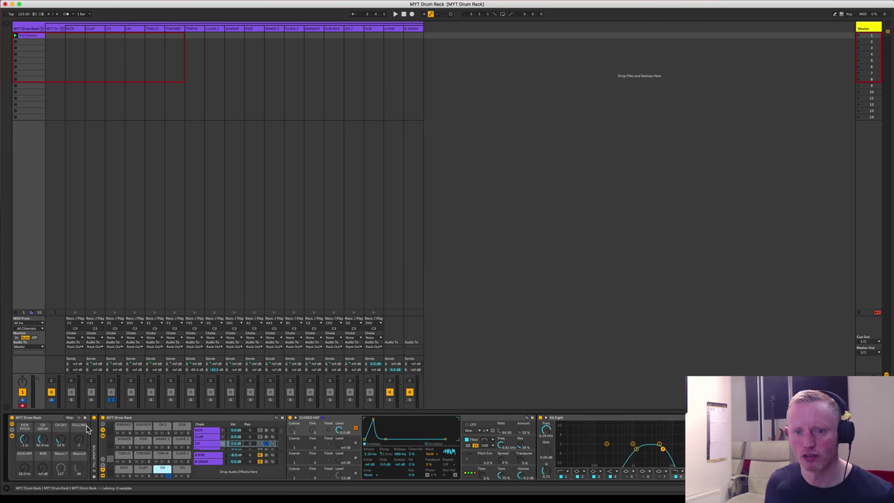
pyautogui.press('space')
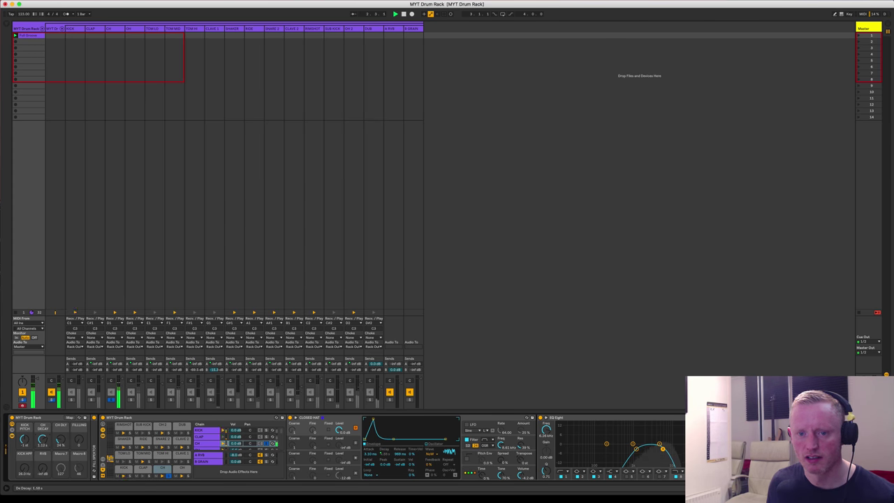
pyautogui.press('space')
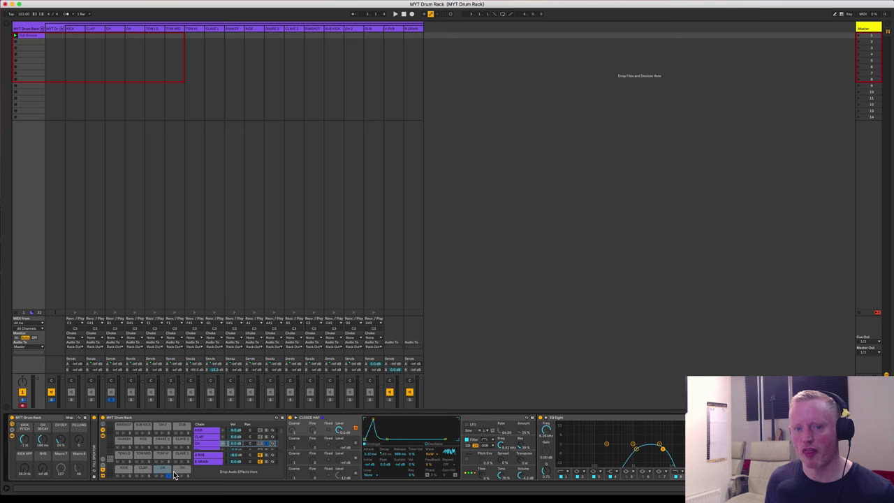
pyautogui.moveTo(61, 441)
pyautogui.mouseDown()
pyautogui.moveTo(61, 422)
pyautogui.moveTo(61, 447)
pyautogui.mouseUp()
pyautogui.press('space')
pyautogui.press('space')
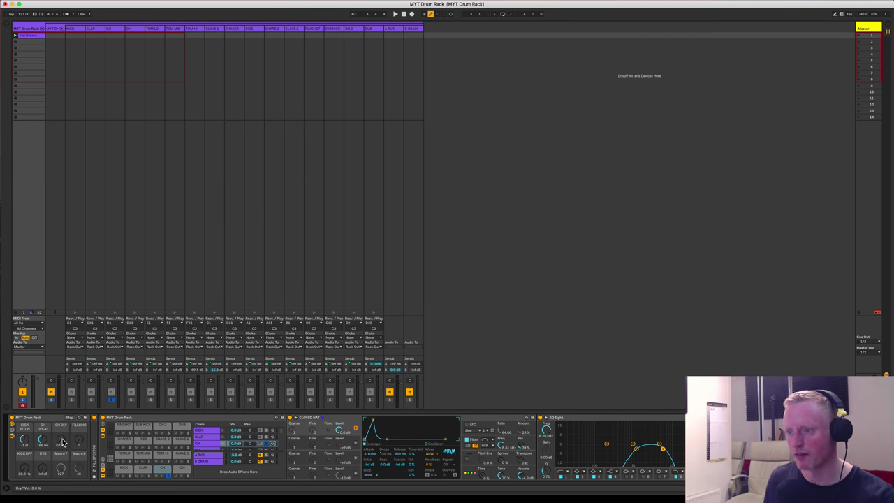
pyautogui.moveTo(61, 442); pyautogui.dragTo(61, 428)
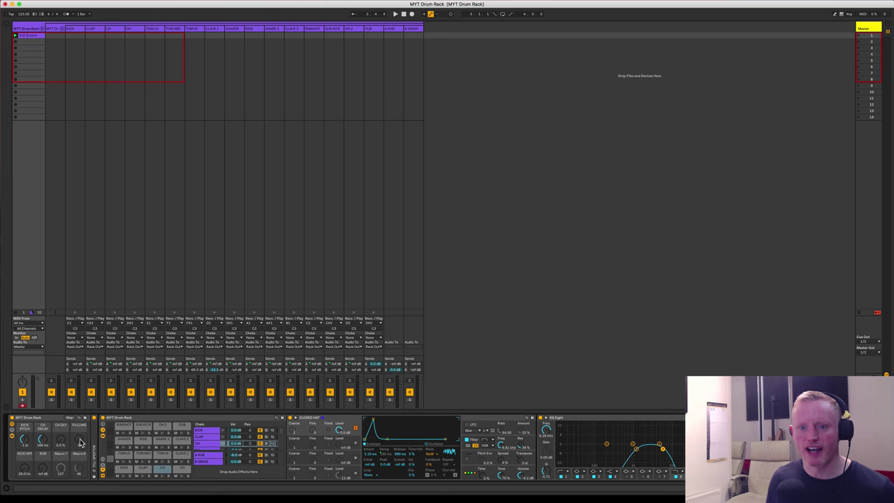
# - Reveal the Random MIDI device before the rack, play, and raise FILLING for random fills
pyautogui.click(93, 418)
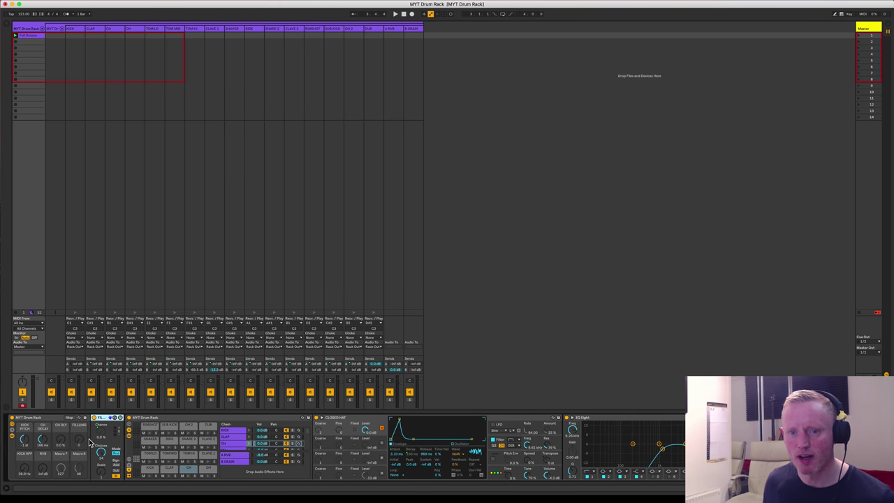
pyautogui.click(94, 445)
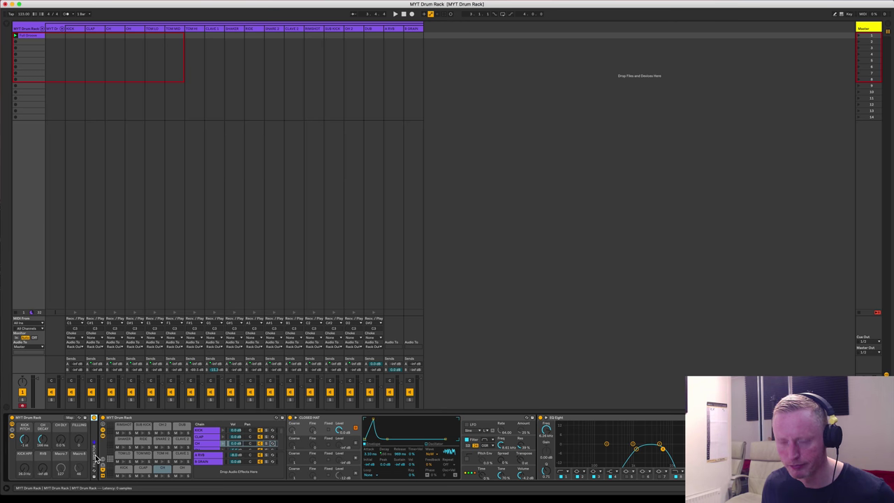
pyautogui.click(96, 458)
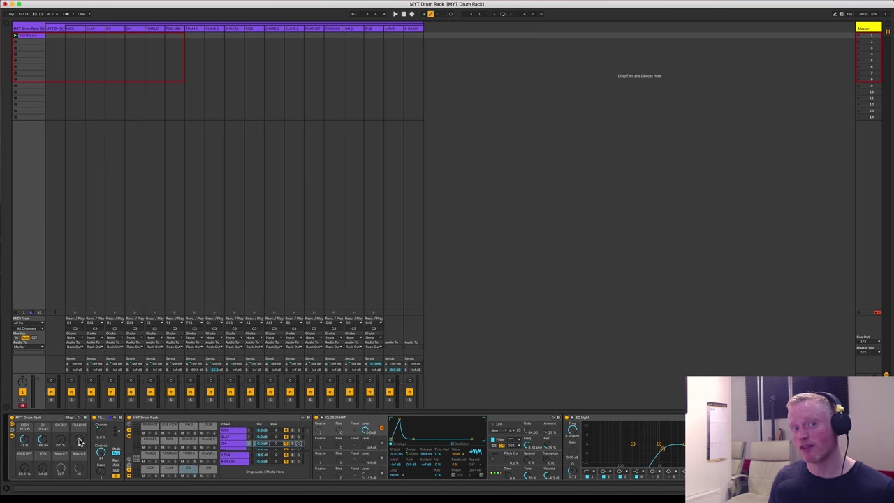
pyautogui.press('space')
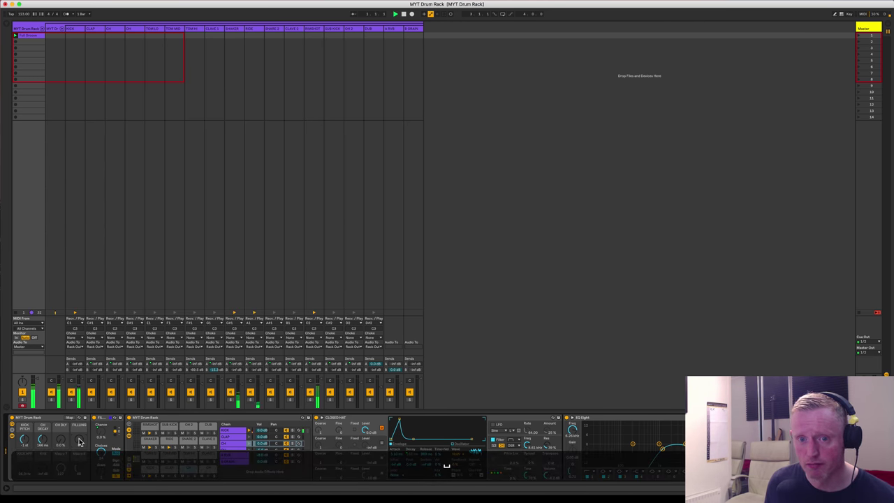
pyautogui.moveTo(79, 442); pyautogui.dragTo(79, 426)
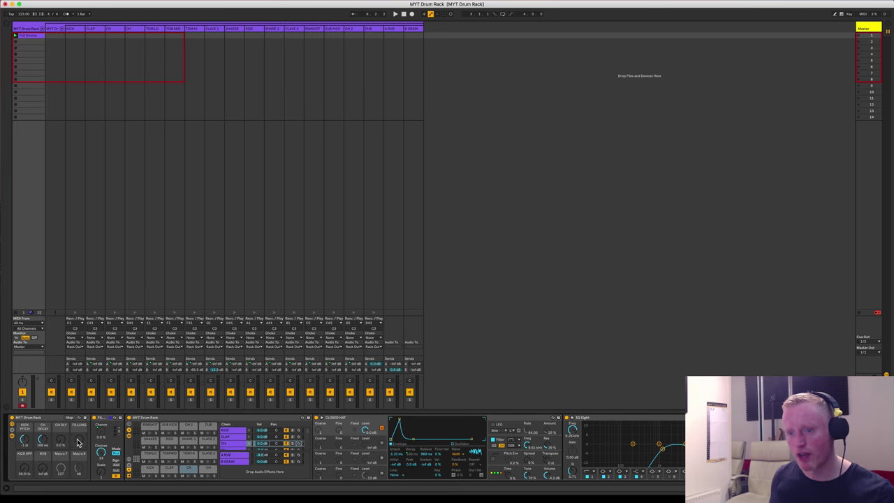
# - Switch to Chrome, open the Download Drum Rack signup form, then close it
pyautogui.press('super+Tab')
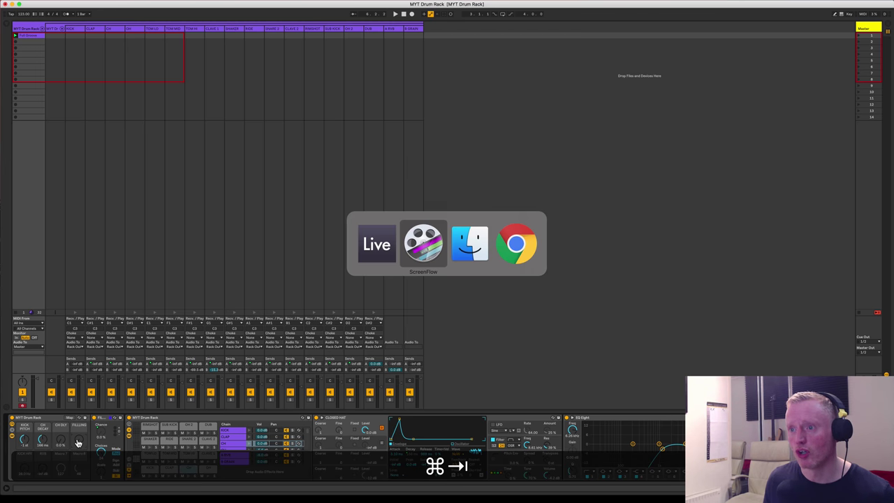
pyautogui.press('super+Tab')
pyautogui.press('super+Tab')
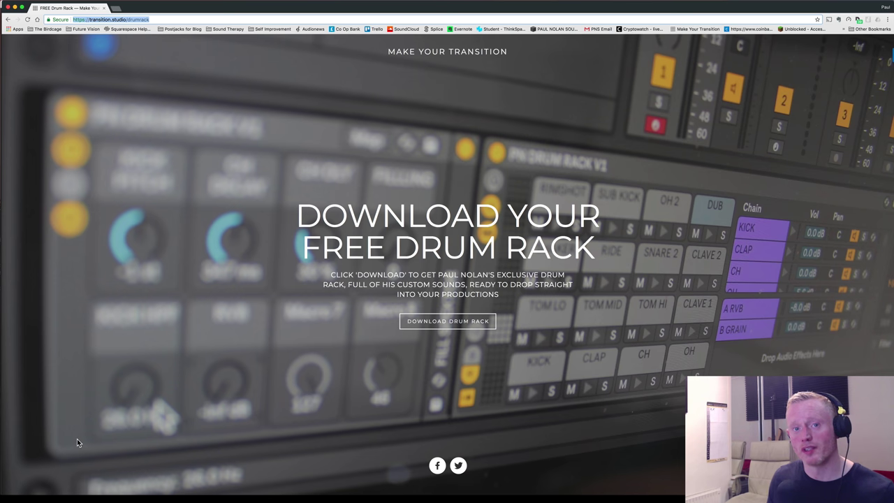
pyautogui.click(429, 321)
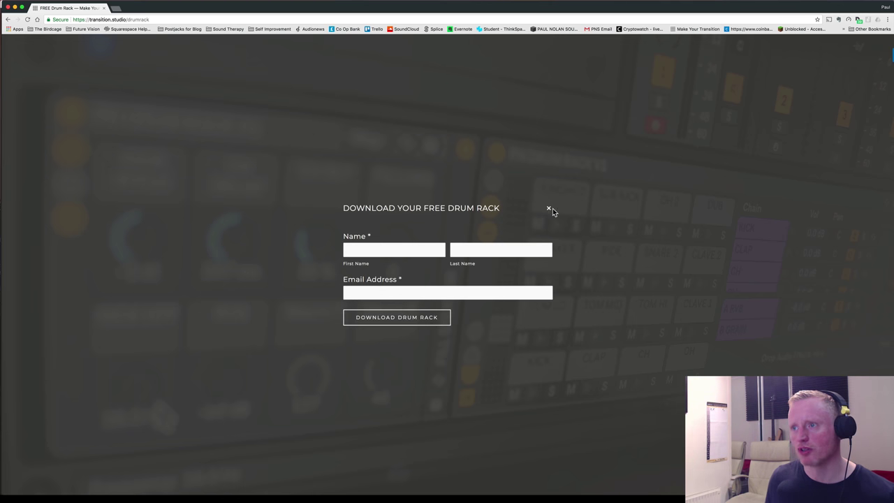
pyautogui.click(550, 209)
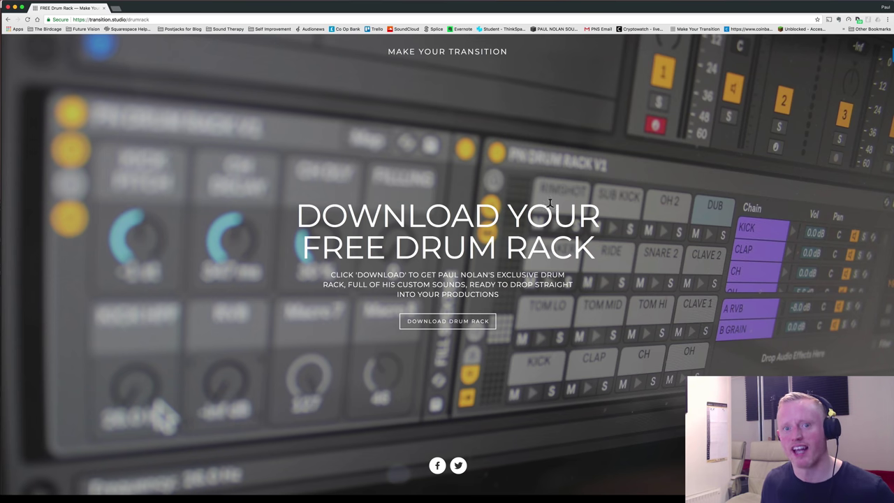